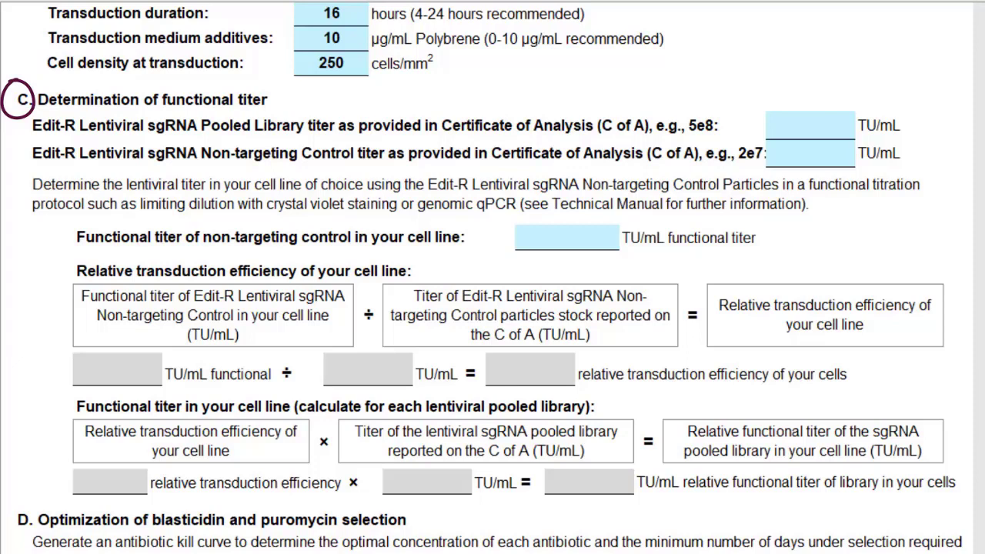
Step: Enter C of A titers 5.00E+08 and 4.40E+07 and the 2.1E+7 functional titer
type("5.00E+08")
key("Return")
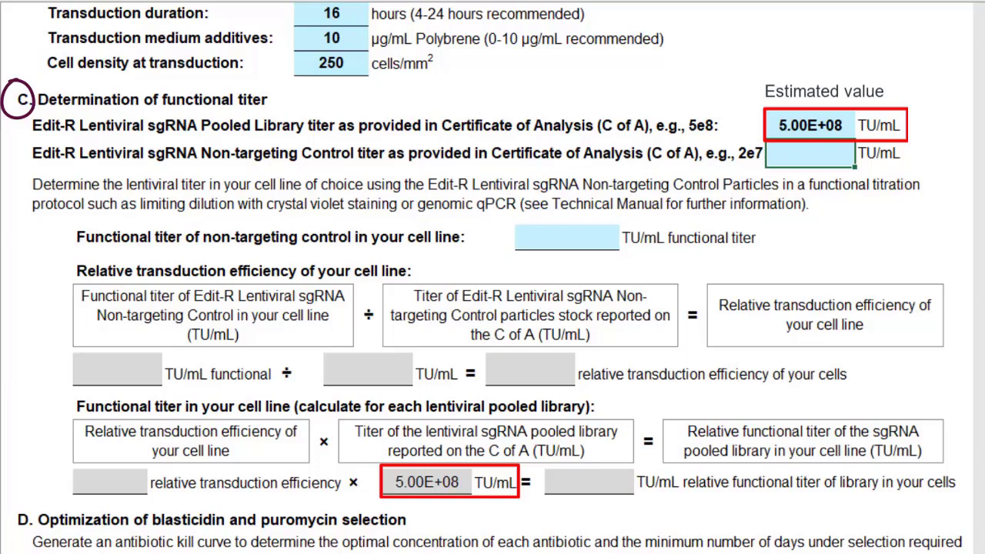
type("4.40E+07")
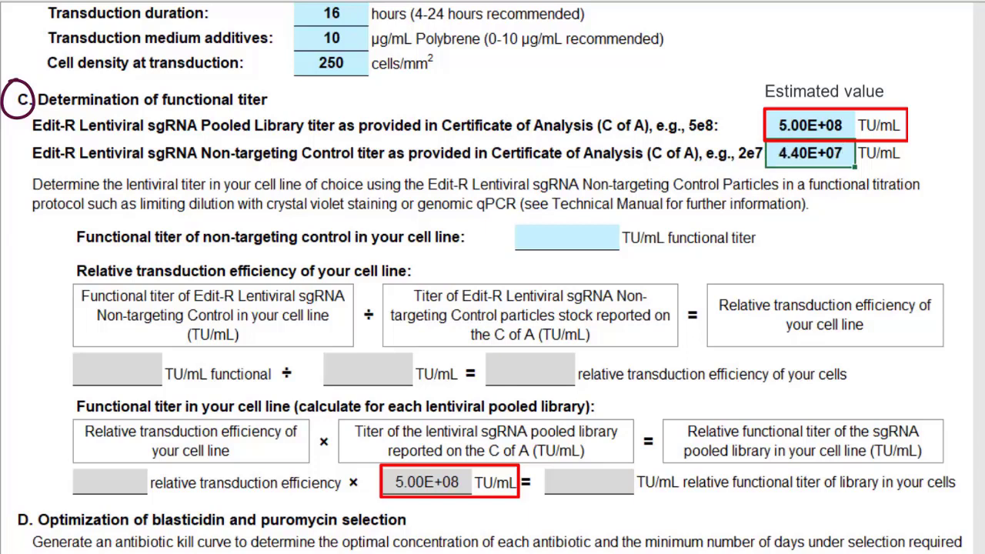
key("Return")
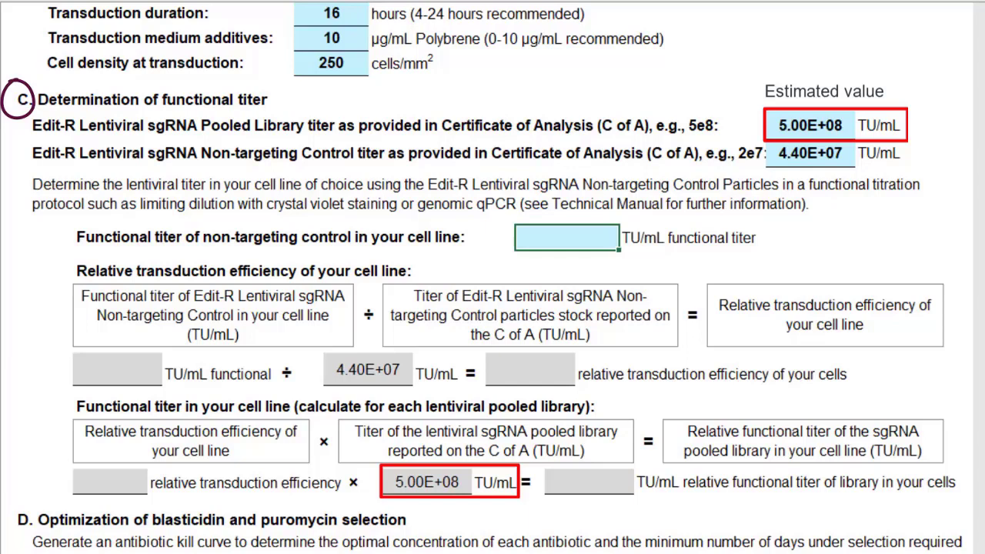
type("2.1E+7")
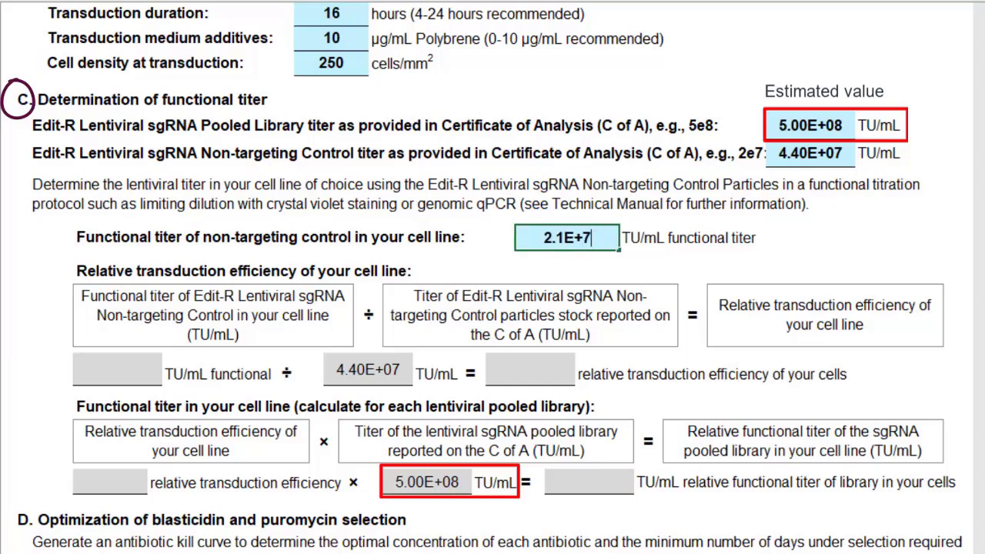
left_click(845, 157)
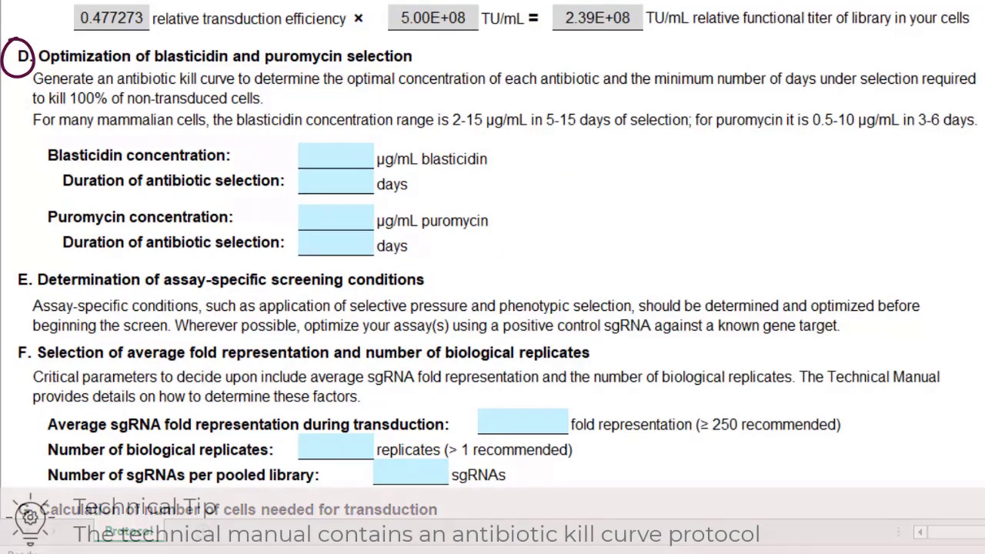
Step: Enter selection conditions: blasticidin 10 µg/mL for 14 days, puromycin 15 µg/mL for 6 days
left_click(335, 156)
type("10")
key("Return")
type("14")
key("Return")
type("15")
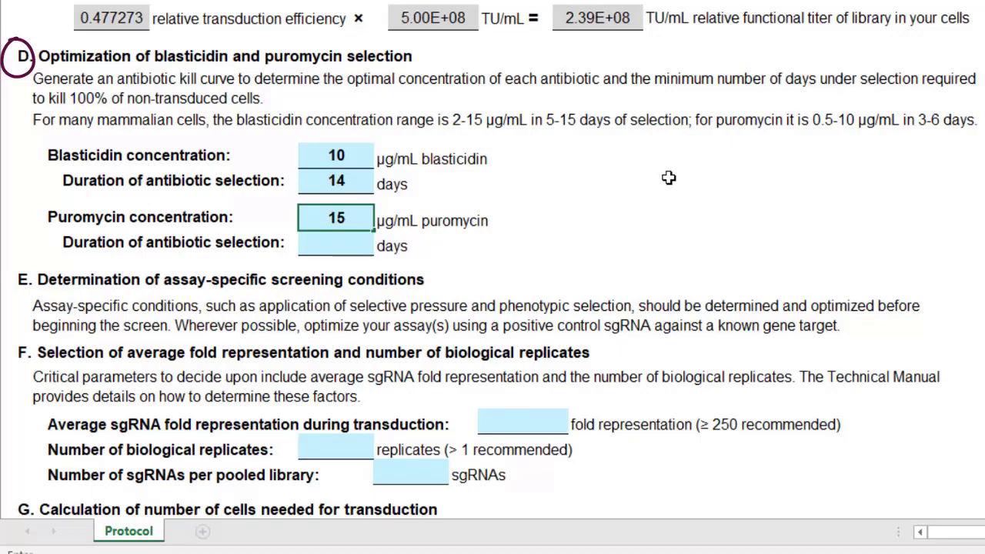
key("Return")
type("6")
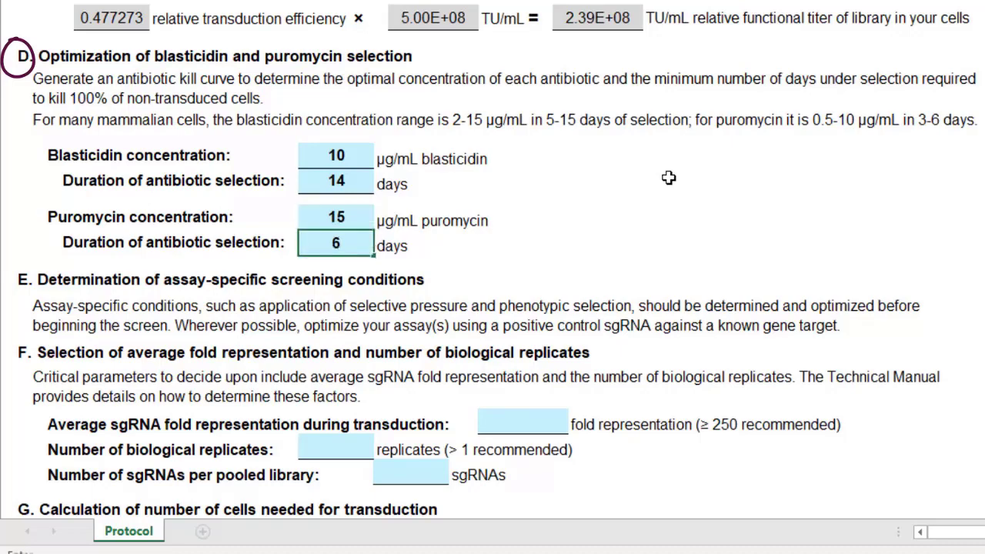
key("Return")
Step: Enter 500-fold representation, 2 biological replicates and 5080 sgRNAs in the library
scroll(548, 176, "down", 2)
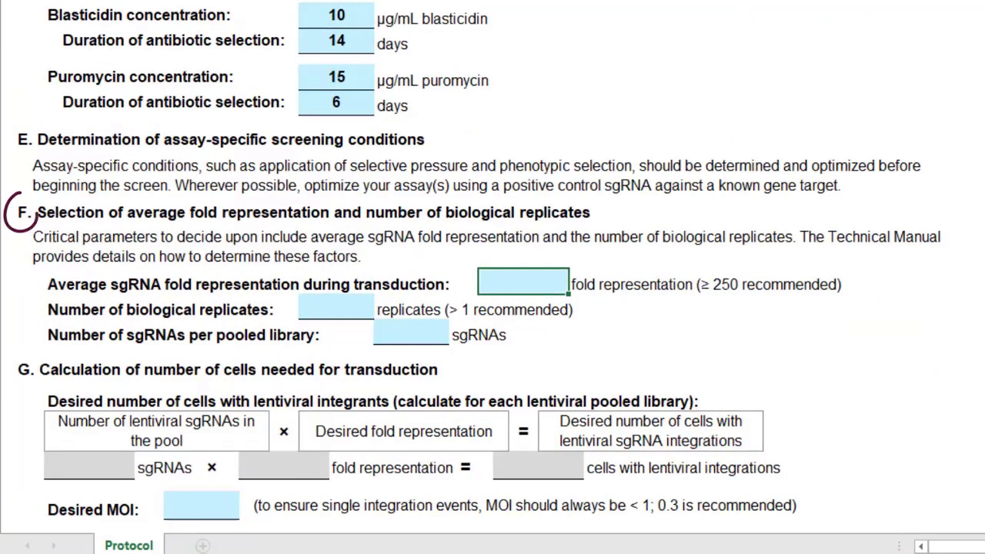
type("500")
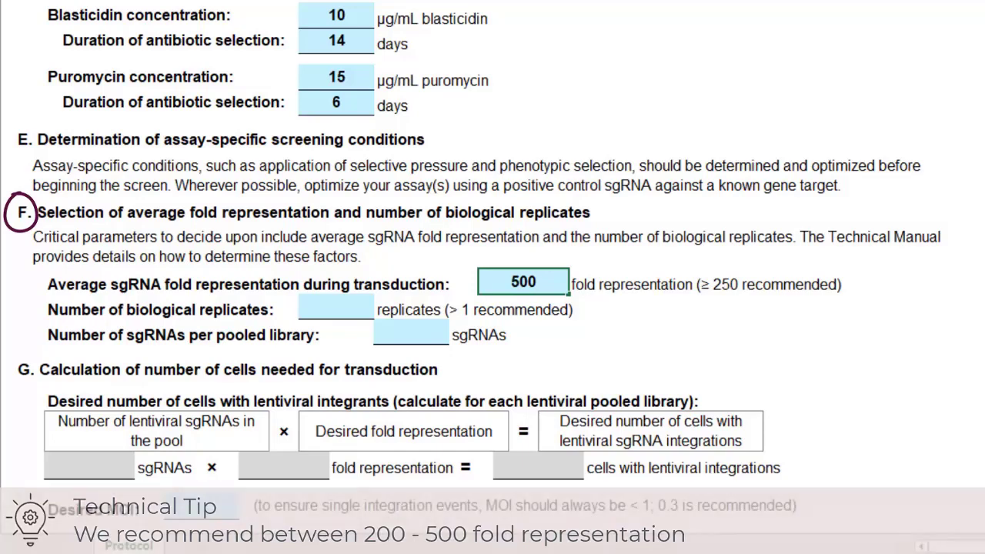
key("Return")
type("2")
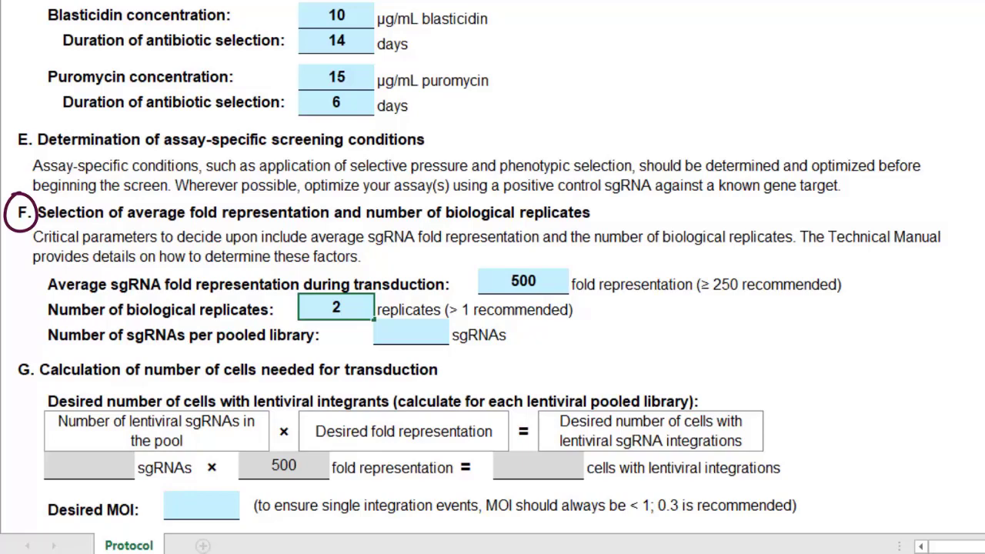
key("Return")
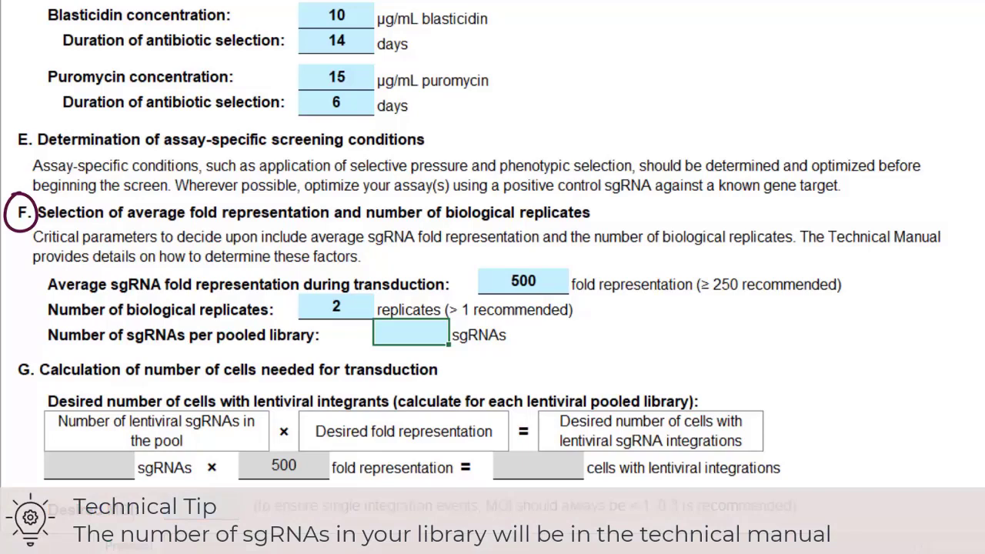
type("5080")
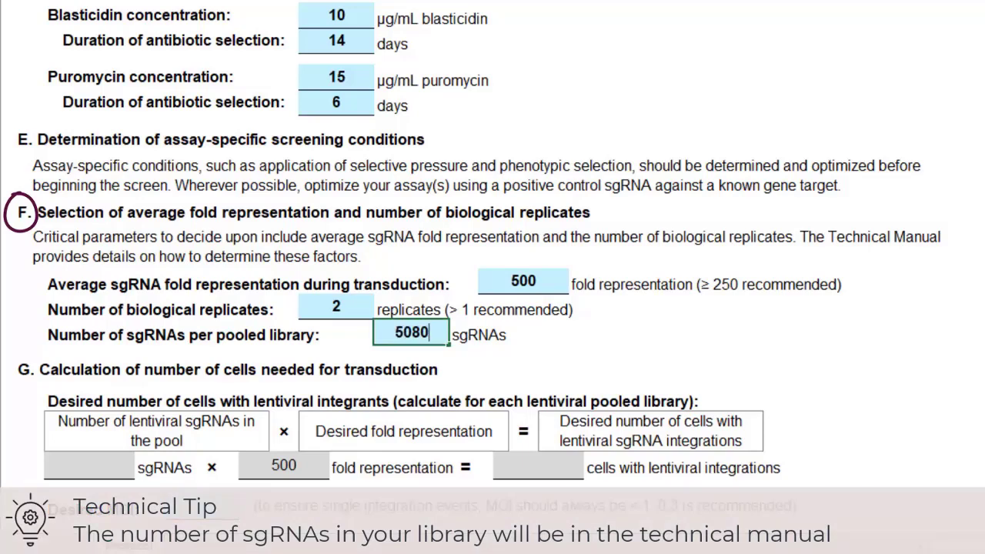
key("Return")
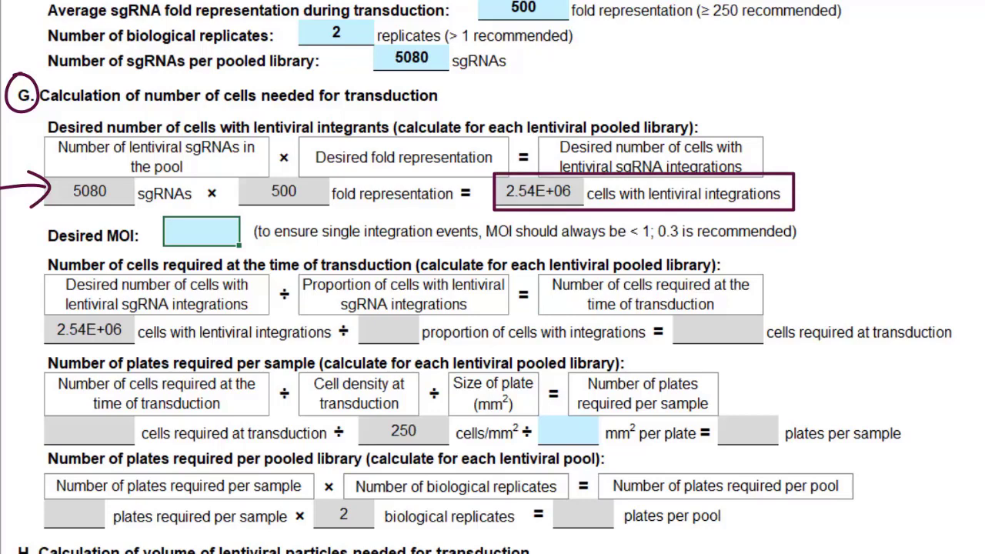
Step: Enter a desired MOI of 0.3 and a plate size of 5500 mm²
type("0.3")
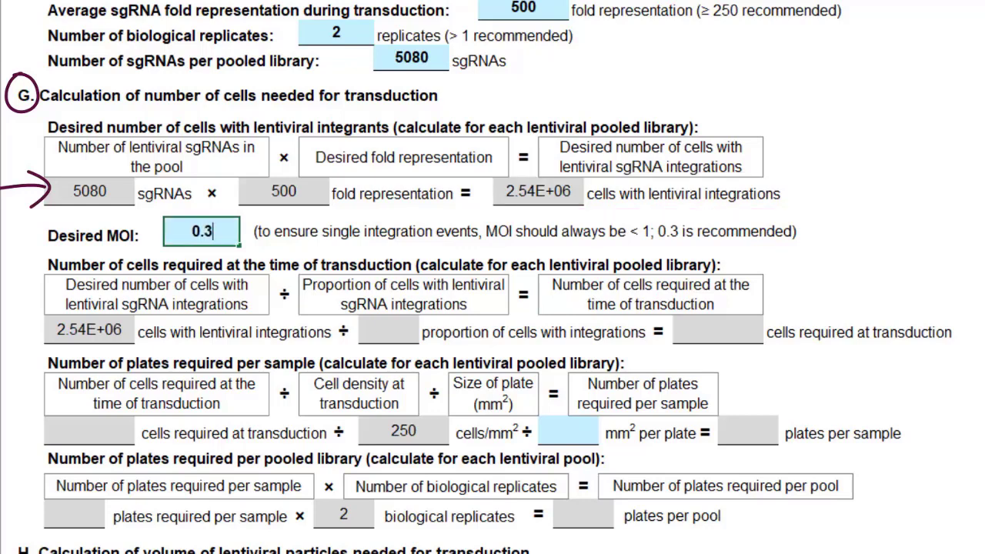
key("Return")
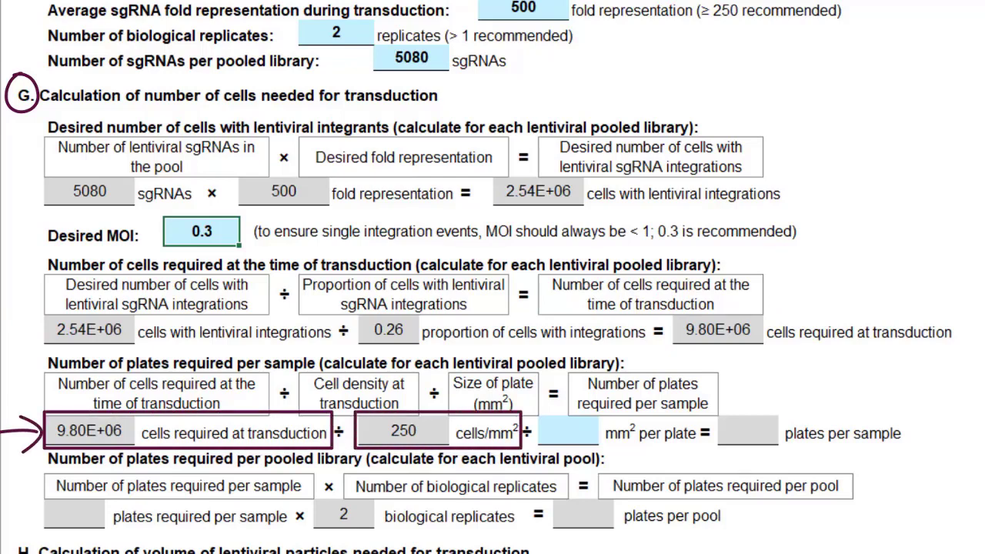
left_click(569, 432)
type("5500")
left_click(201, 232)
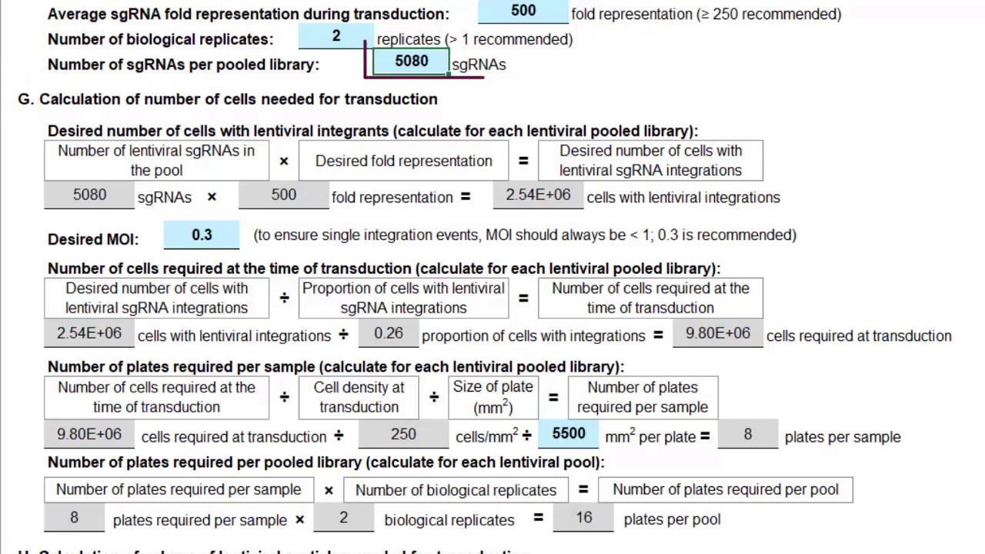
Step: Try a library size of 10450 sgRNAs in the sgRNA count cell
type("10450")
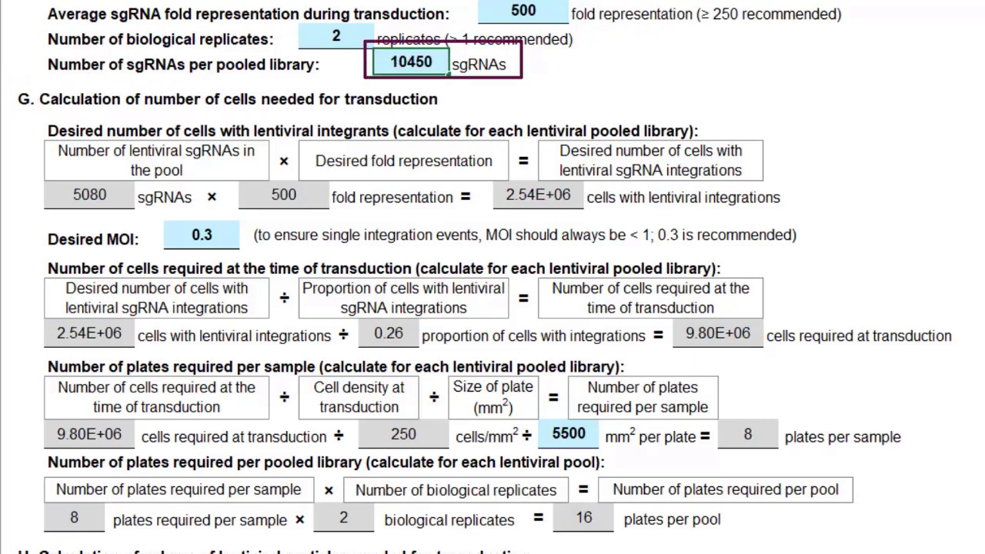
key("Return")
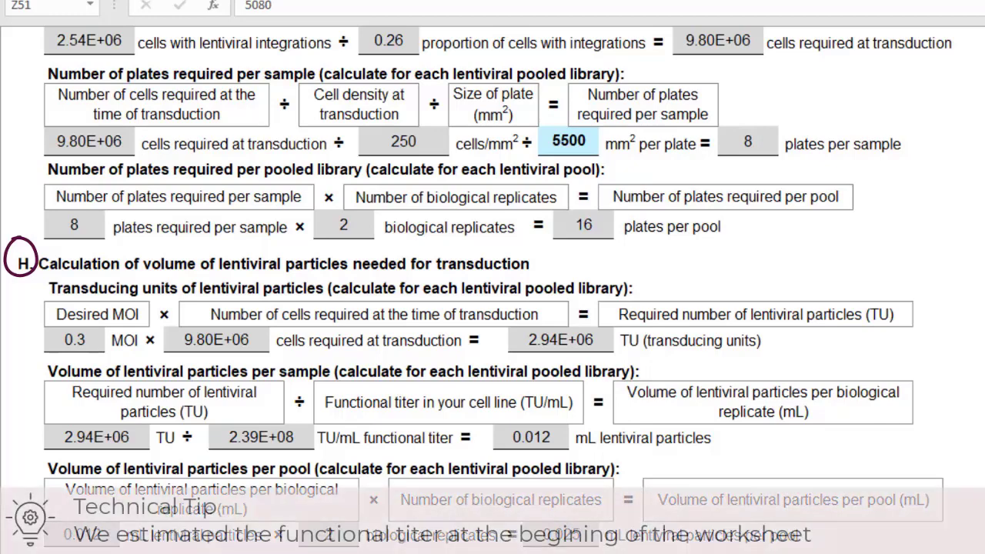
Step: Replace the control's functional titer with 1.05E+07
scroll(493, 289, "up", 15)
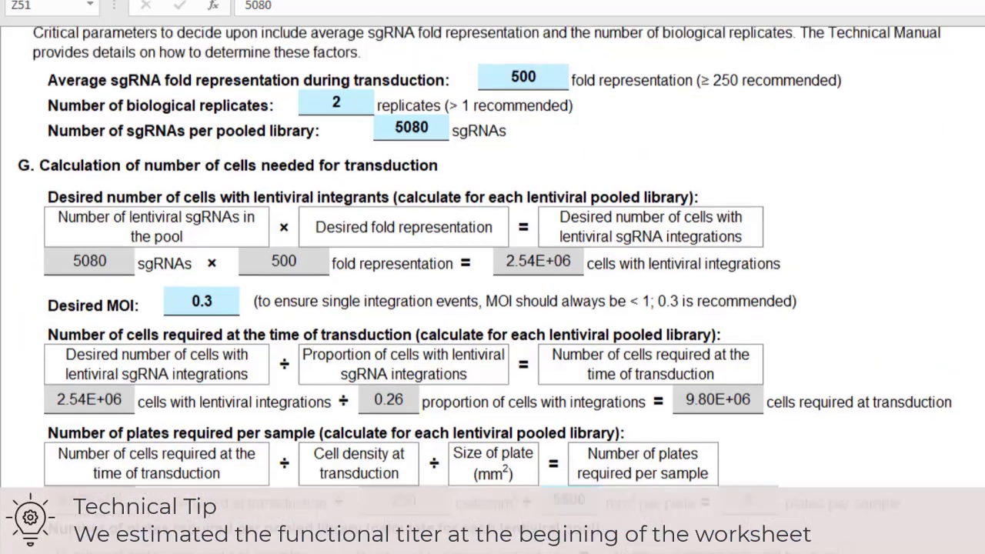
scroll(493, 288, "up", 8)
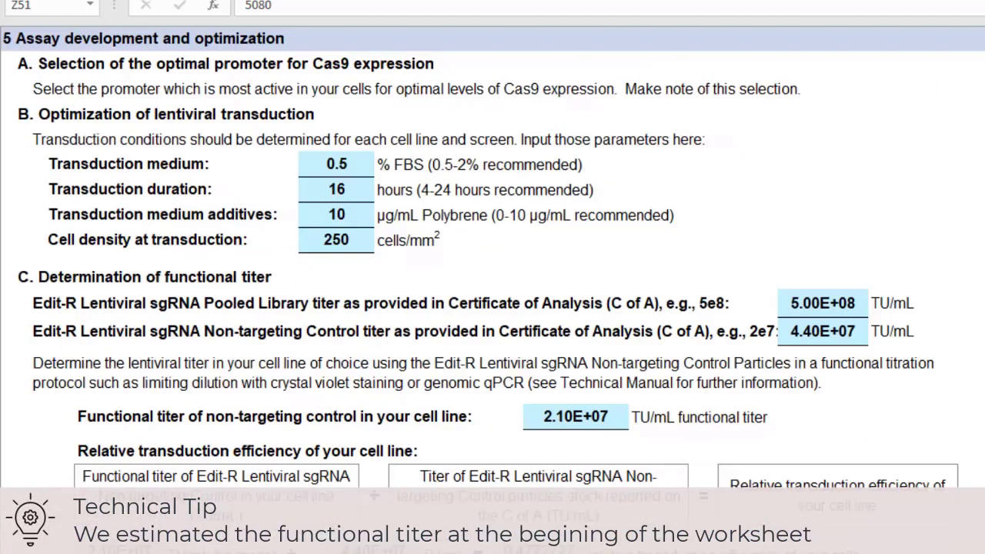
left_click(563, 416)
type("1.05")
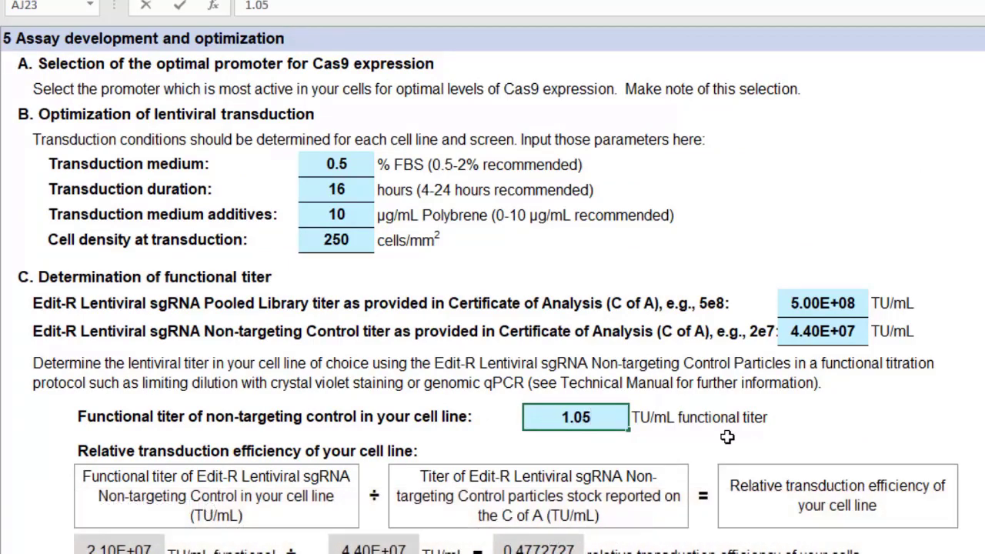
type("E+")
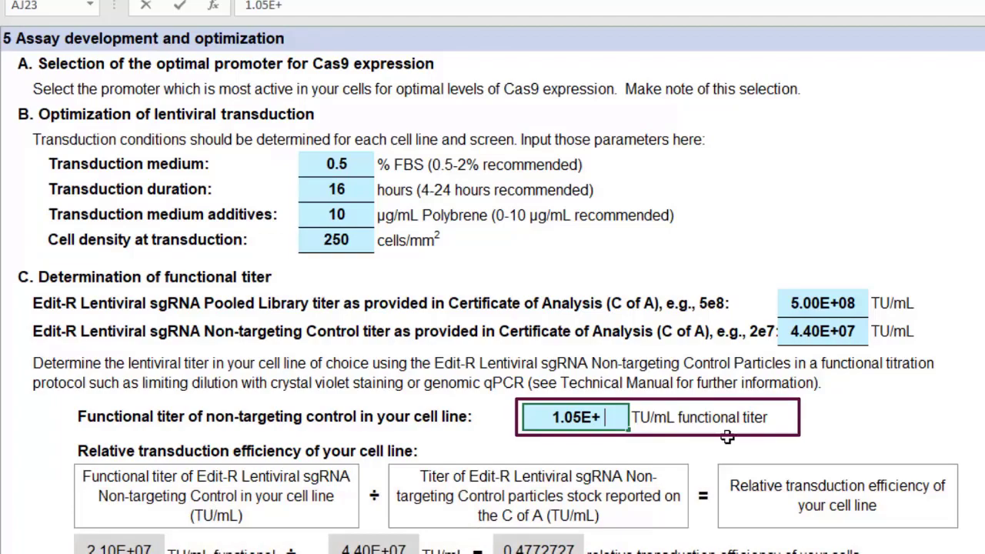
type("07")
key("Return")
scroll(727, 436, "down", 15)
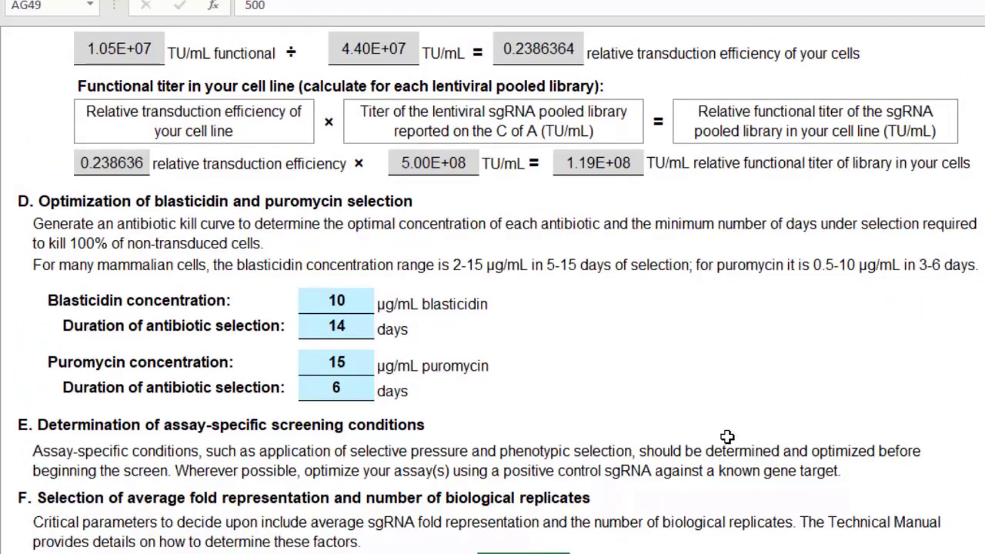
scroll(729, 436, "up", 3)
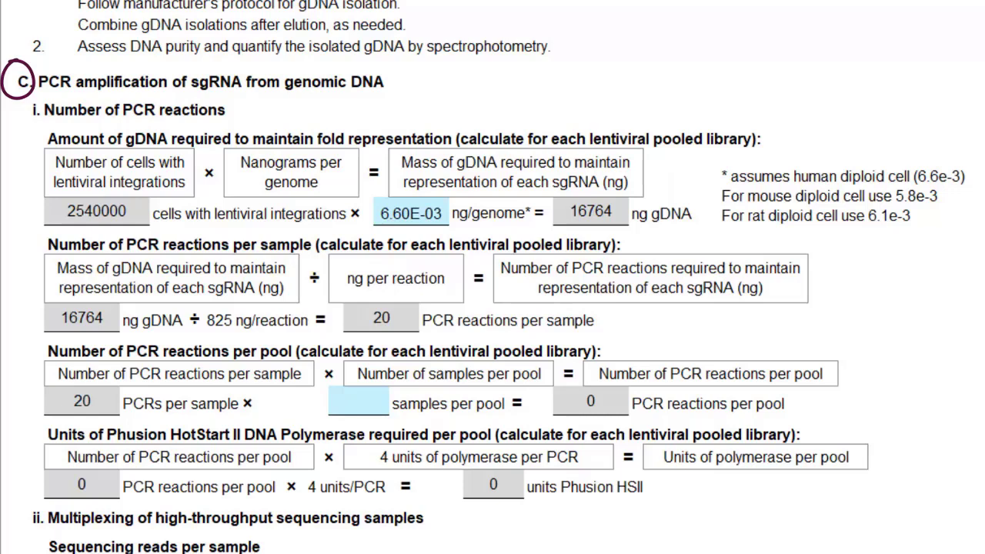
Step: Enter 2 in the samples per pool cell
mouse_move(2, 214)
left_mouse_down()
mouse_move(53, 210)
mouse_move(39, 228)
left_mouse_up()
mouse_move(716, 160)
left_mouse_down()
mouse_move(926, 240)
mouse_move(715, 159)
left_mouse_up()
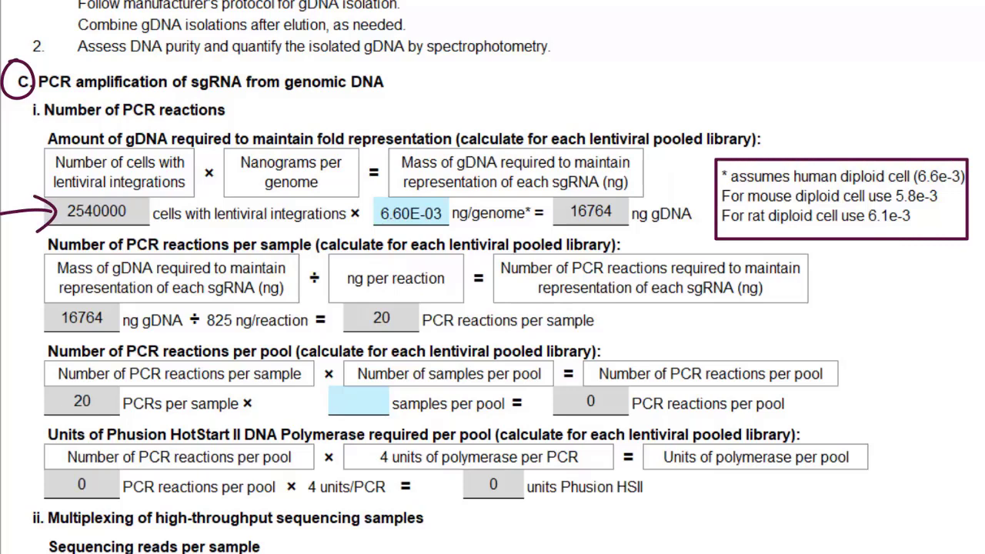
key("ctrl+z")
key("ctrl+z")
mouse_move(551, 197)
left_mouse_down()
mouse_move(685, 229)
mouse_move(552, 197)
left_mouse_up()
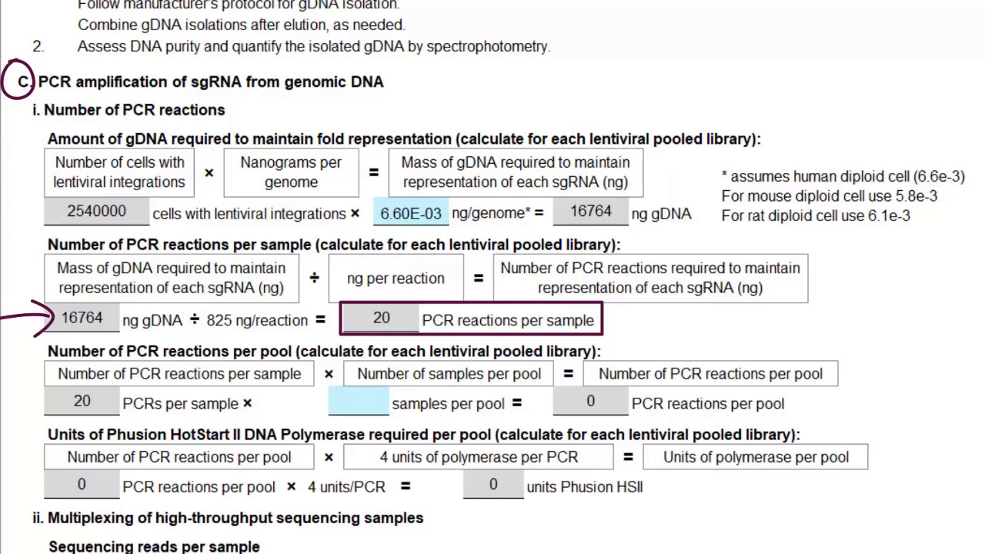
left_click(372, 400)
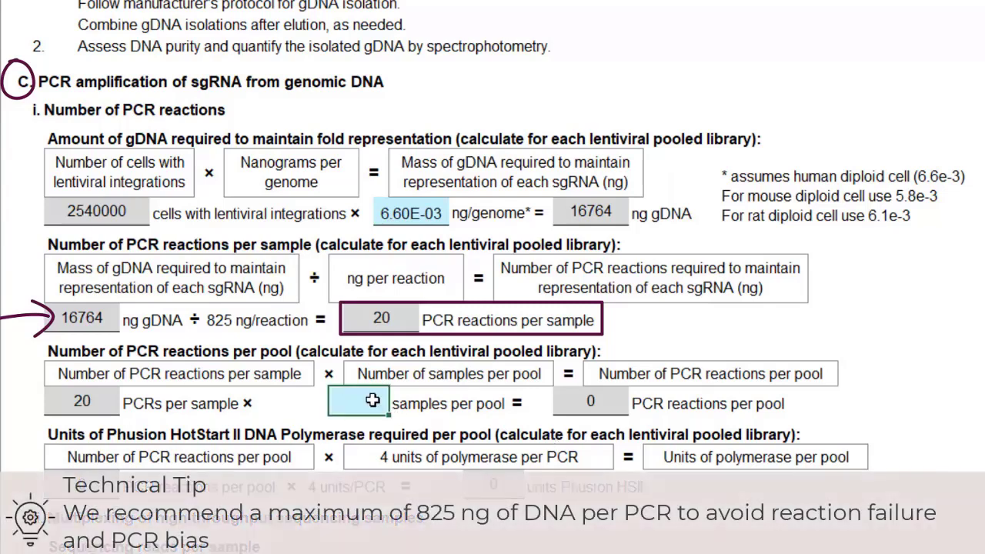
type("2")
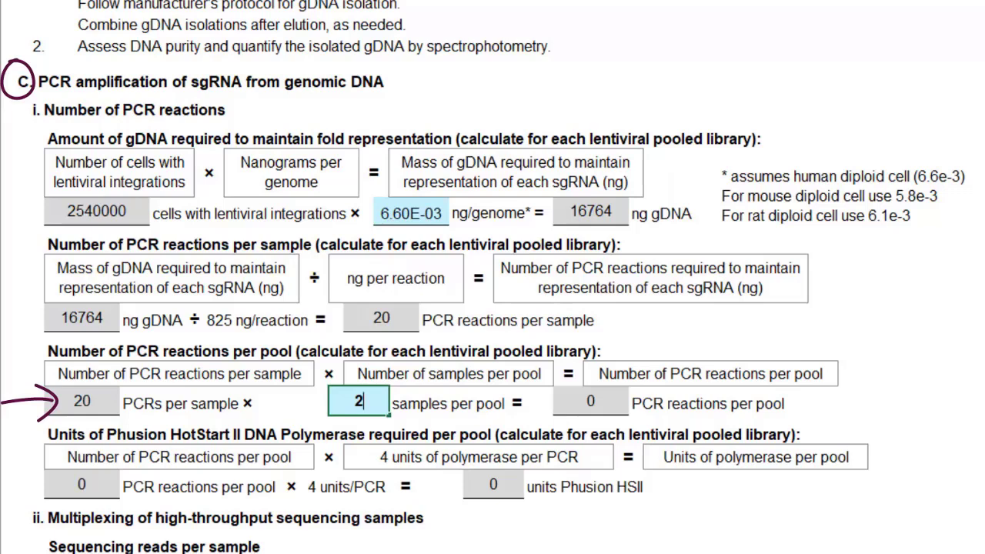
left_click(410, 213)
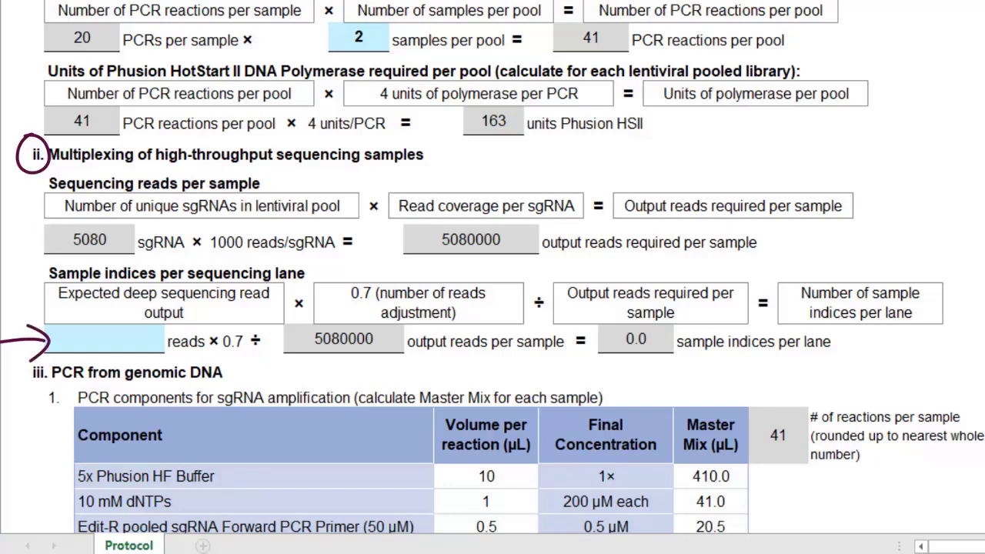
Step: Enter 15E+6 as the expected deep sequencing read output
double_click(107, 342)
type("1")
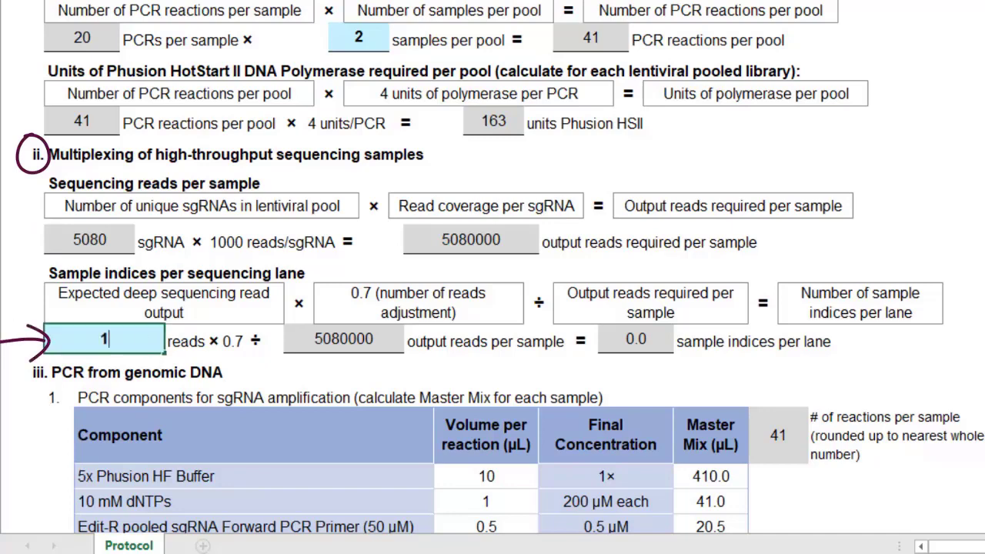
type("5E+6")
left_click(333, 49)
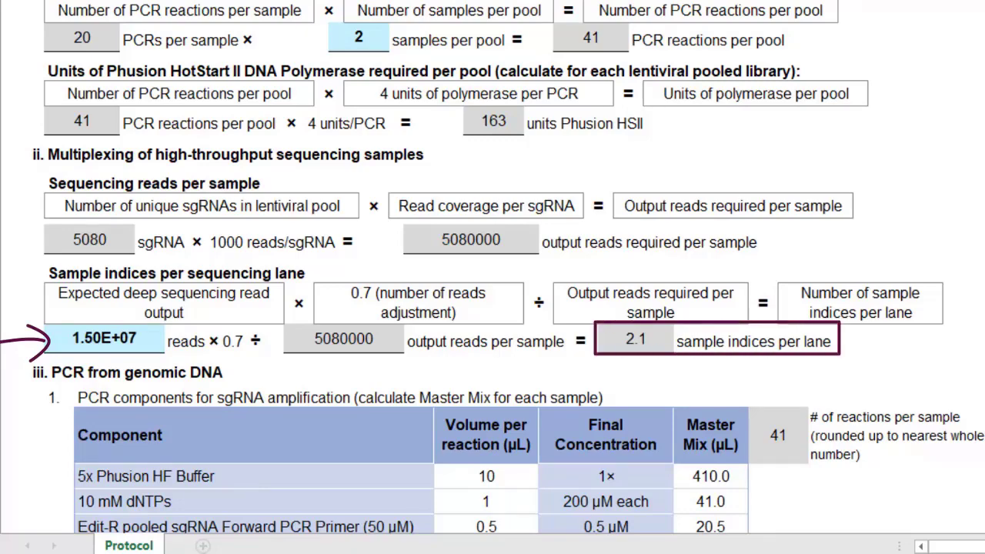
scroll(492, 308, "down", 5)
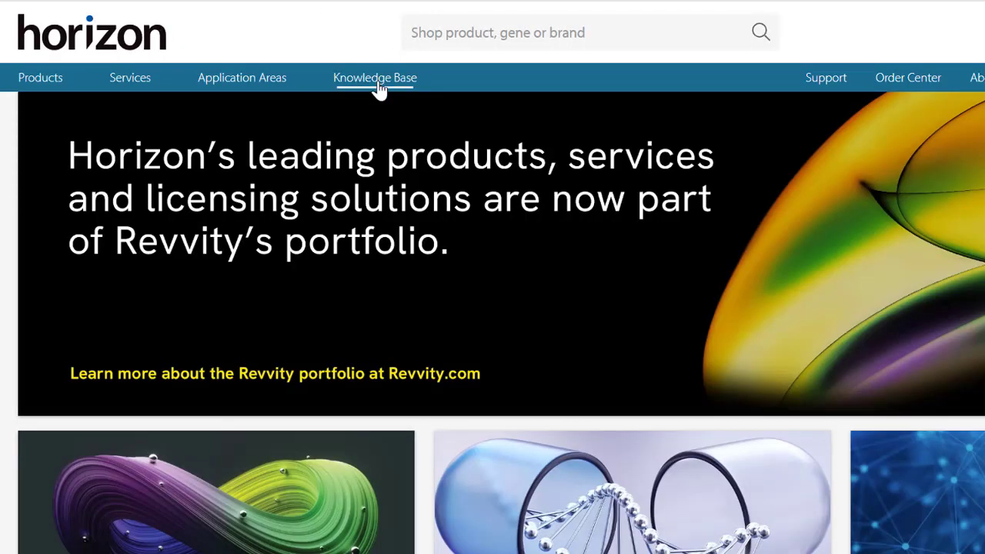
Step: Filter Knowledge Base protocols to Screening libraries and open the Bioinformatic Analysis protocol
mouse_move(378, 88)
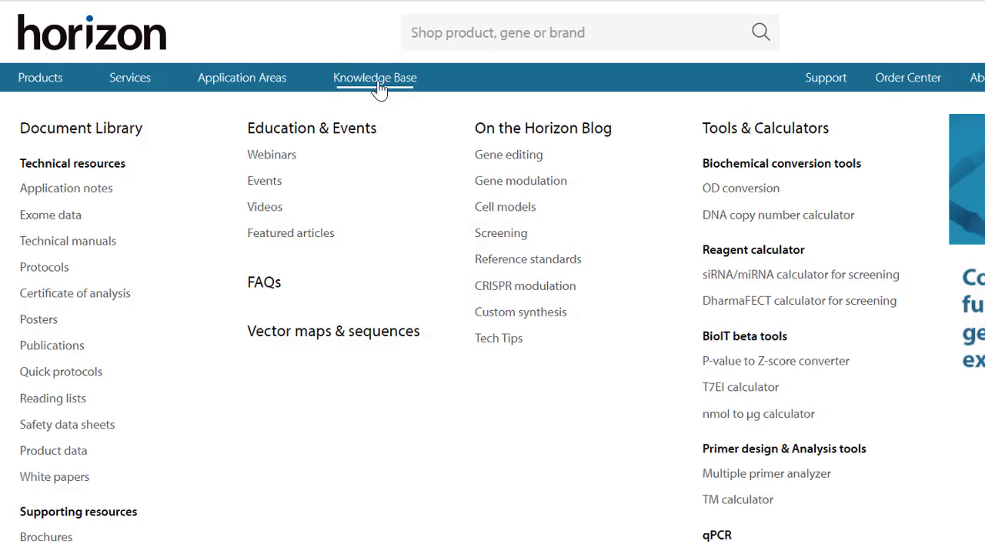
left_click(46, 274)
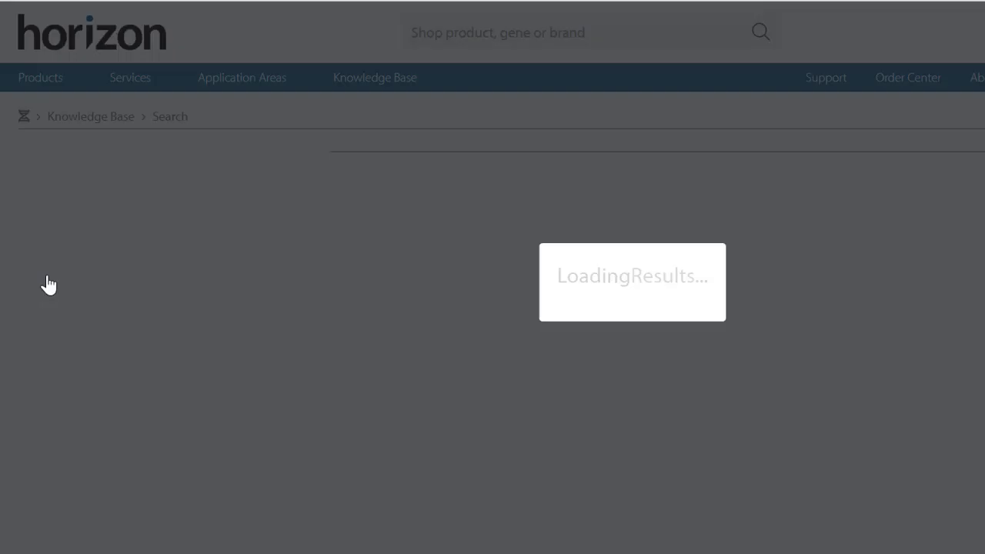
scroll(153, 288, "down", 5)
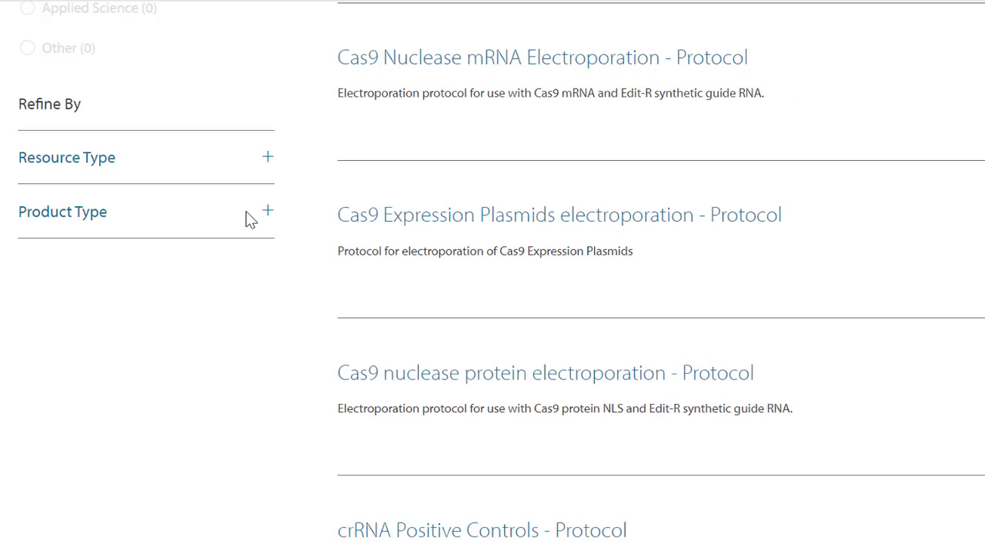
left_click(266, 212)
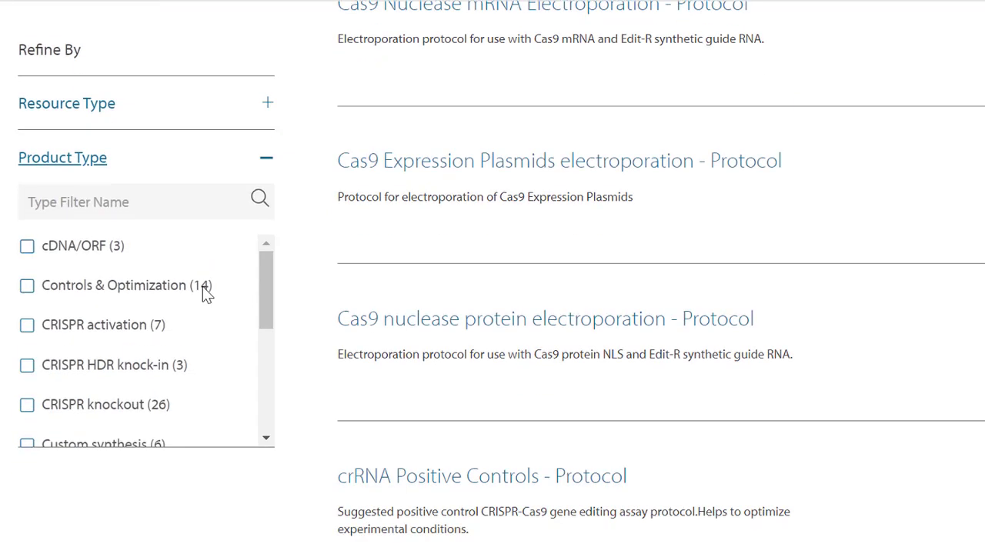
scroll(282, 259, "down", 2)
scroll(220, 202, "down", 5)
left_click(123, 221)
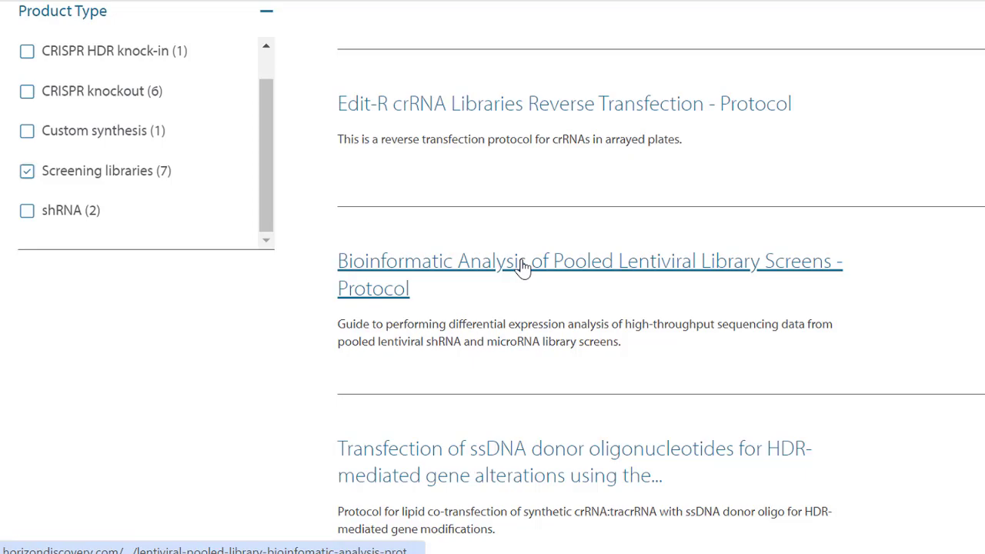
left_click(524, 266)
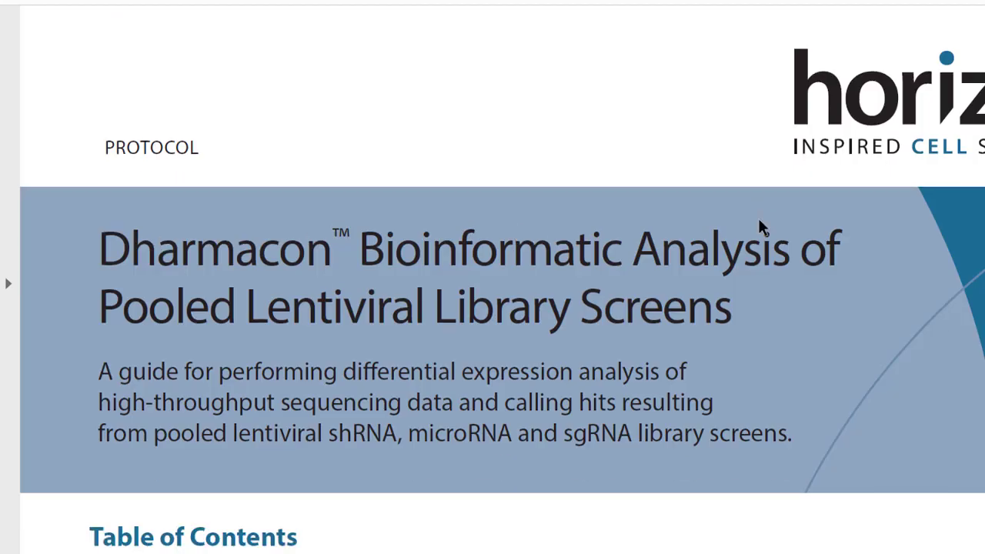